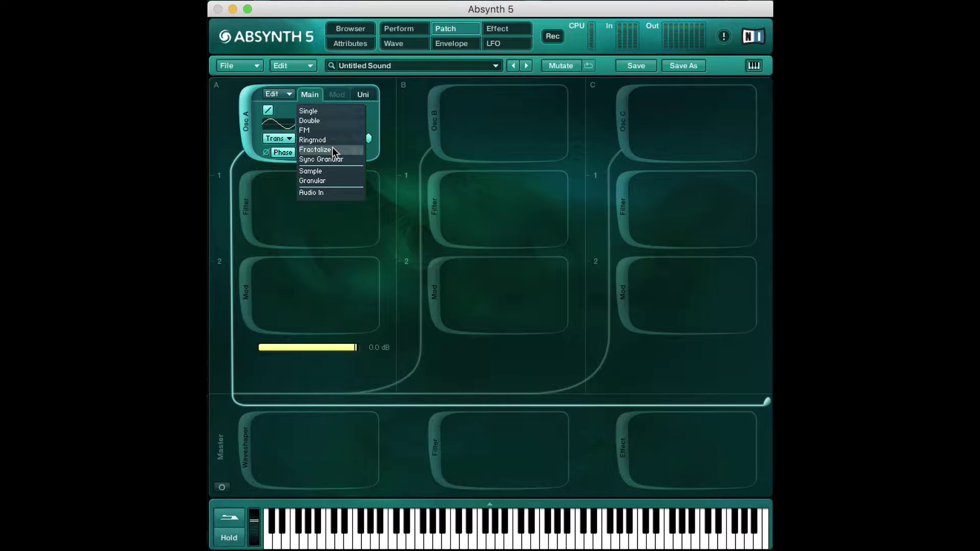
- Choose FM as oscillator A's mode, keeping its Sine wave
click(323, 132)
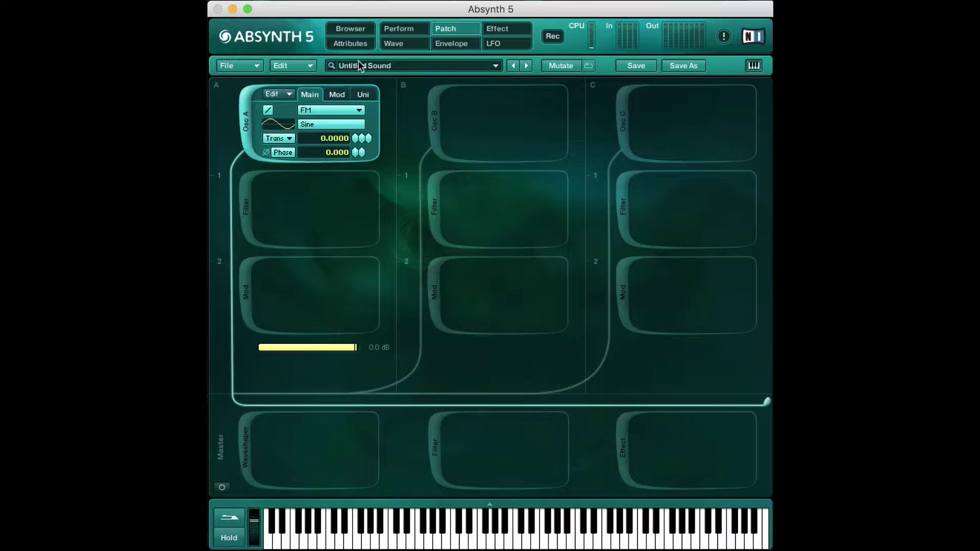
- Create a new untitled sound via File > New Sound and put oscillator A in FM mode
click(265, 67)
click(263, 67)
click(336, 115)
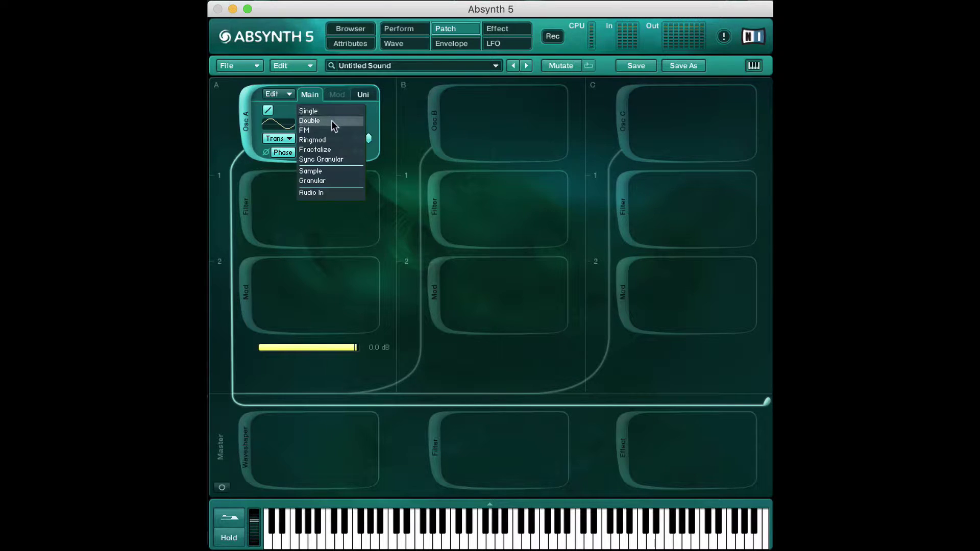
click(331, 128)
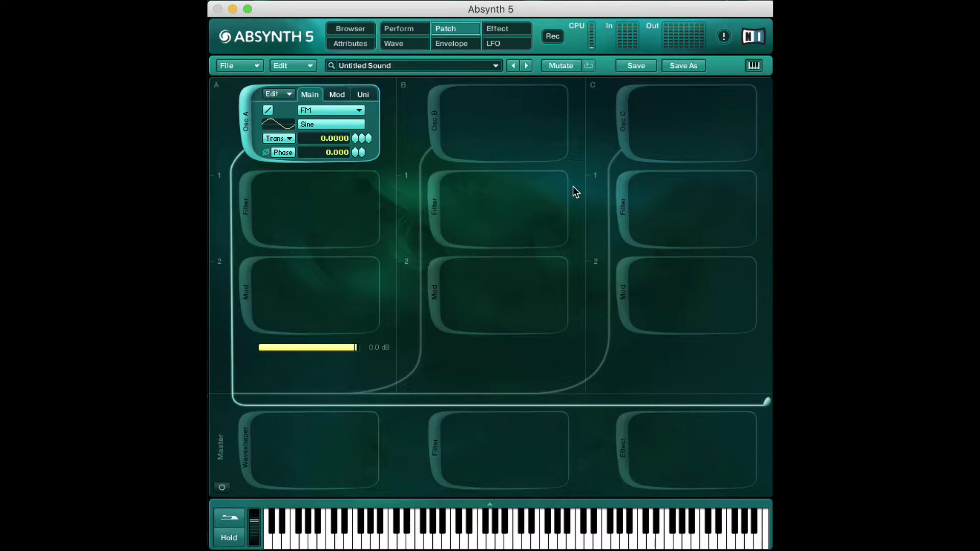
- On oscillator A's Mod page, try an FM index of 1.8, then undo back to 1.0000
click(333, 97)
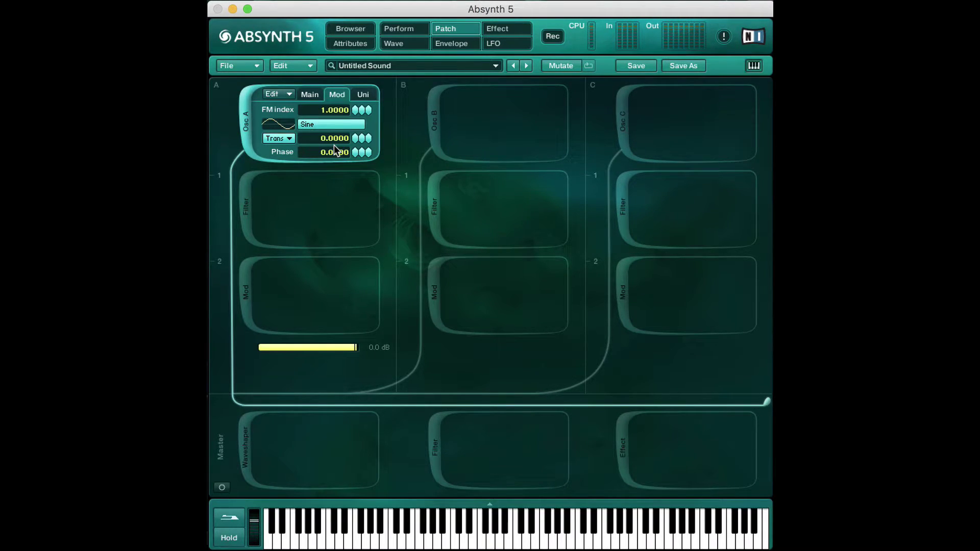
click(315, 96)
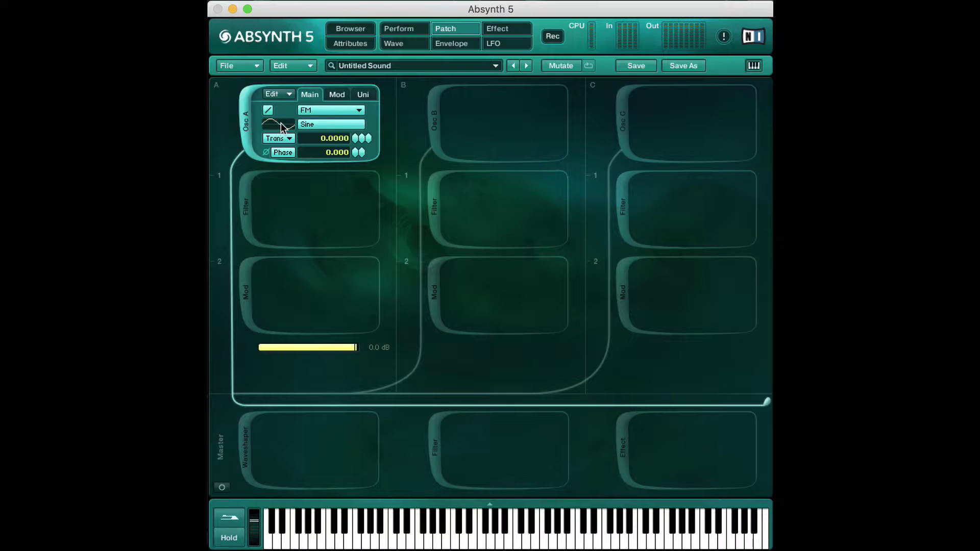
click(333, 96)
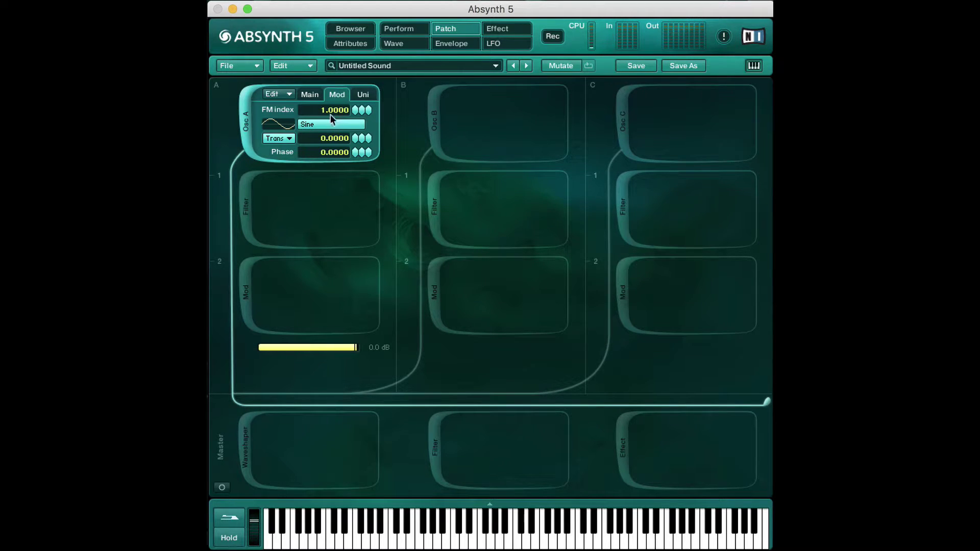
click(323, 99)
click(330, 97)
mouse_move(356, 113)
mouse_down()
mouse_move(356, 34)
mouse_move(356, 113)
mouse_up()
key(super+z)
- Switch the modulator frequency unit from Trans to Hz, leaving it at 220 Hz
click(282, 138)
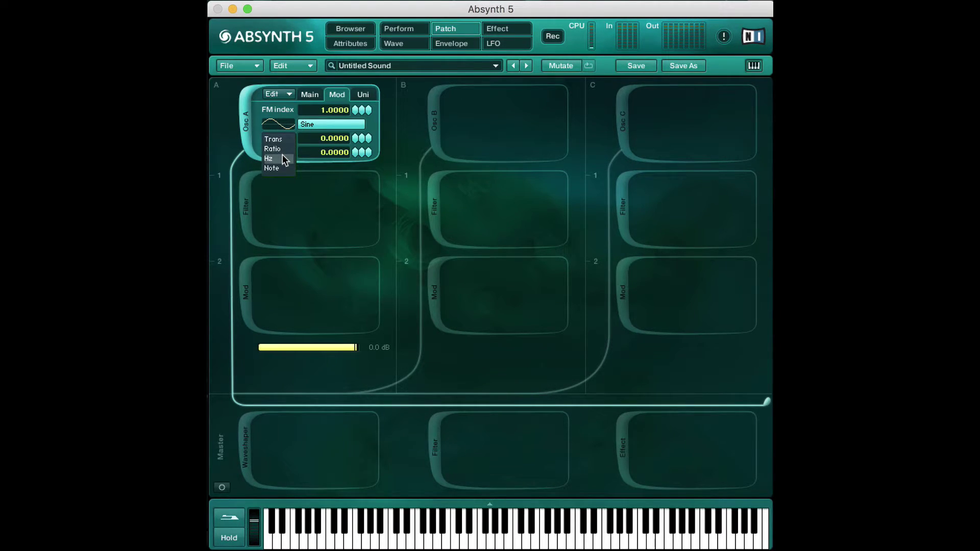
click(283, 157)
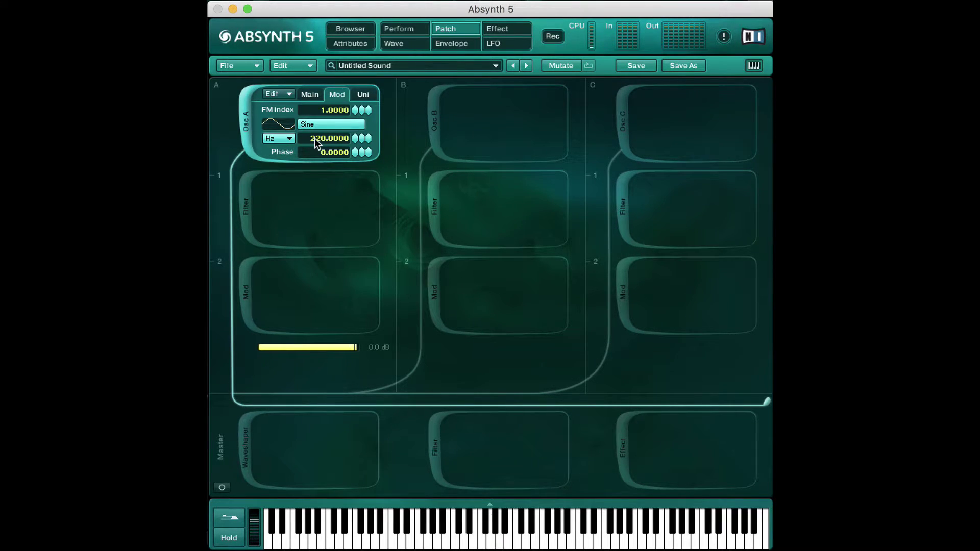
drag(314, 143, 317, 143)
- Retune the modulator to about 92.5 Hz and raise the FM index to 10.5000
click(310, 94)
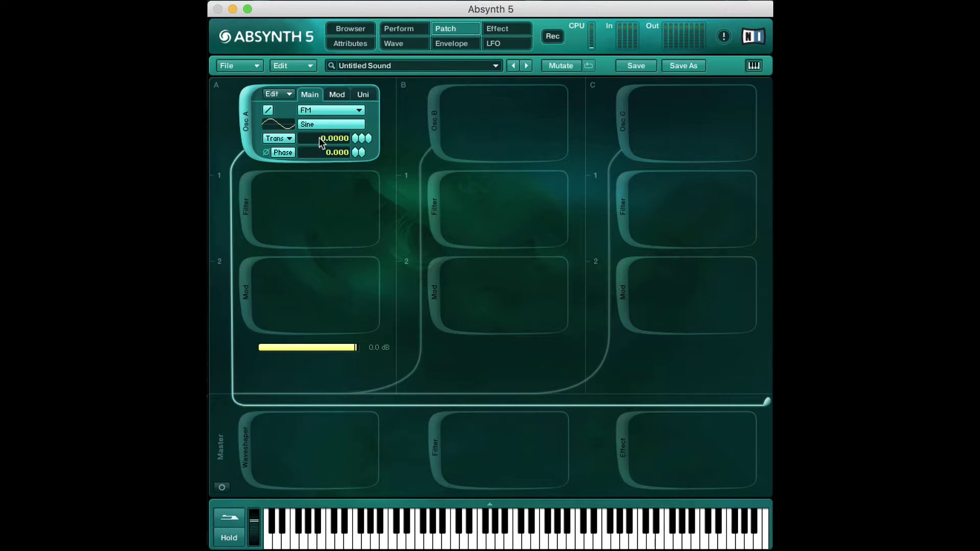
click(337, 95)
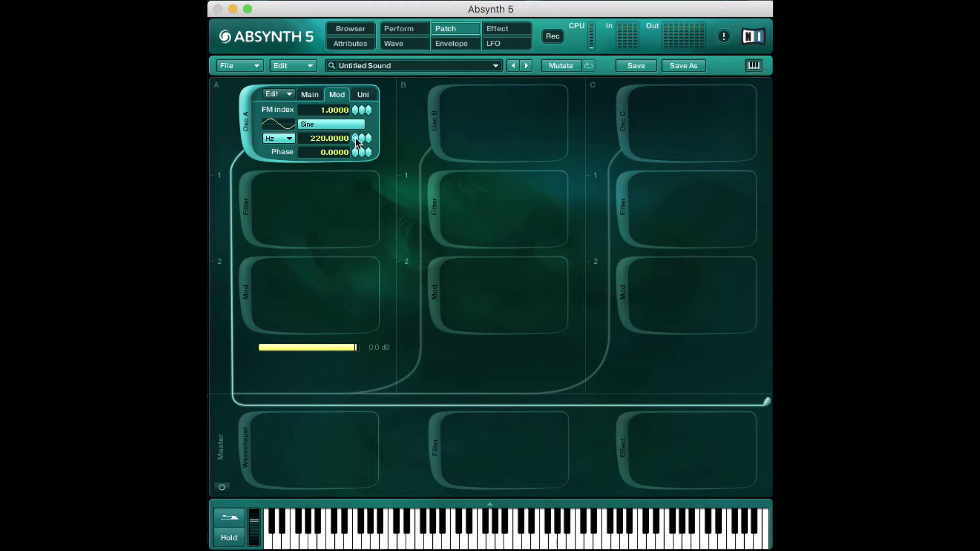
mouse_move(355, 138)
mouse_down()
mouse_move(354, 110)
mouse_move(354, 148)
mouse_up()
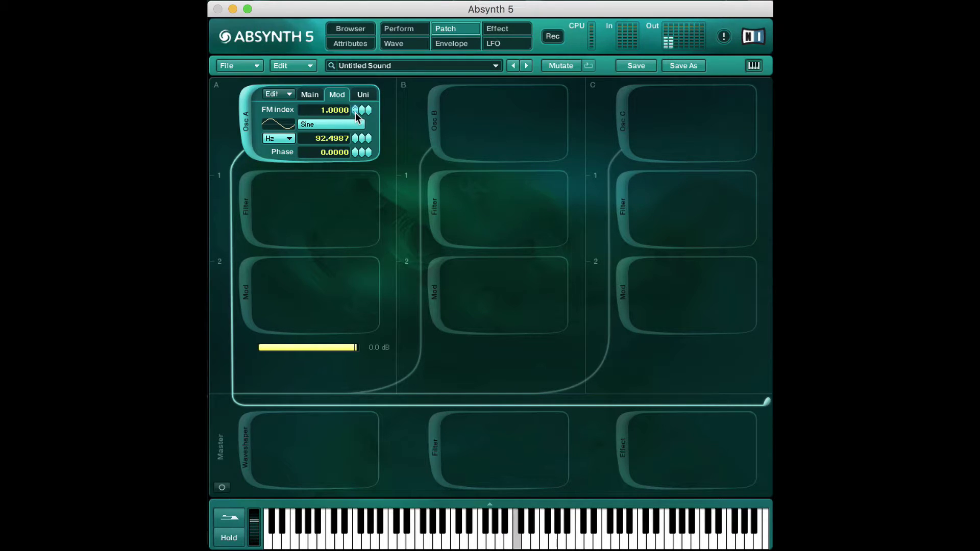
drag(354, 104, 355, 43)
- Lower the modulator frequency to 7.7170 Hz and push the FM index up to 32.0000
drag(357, 142, 361, 153)
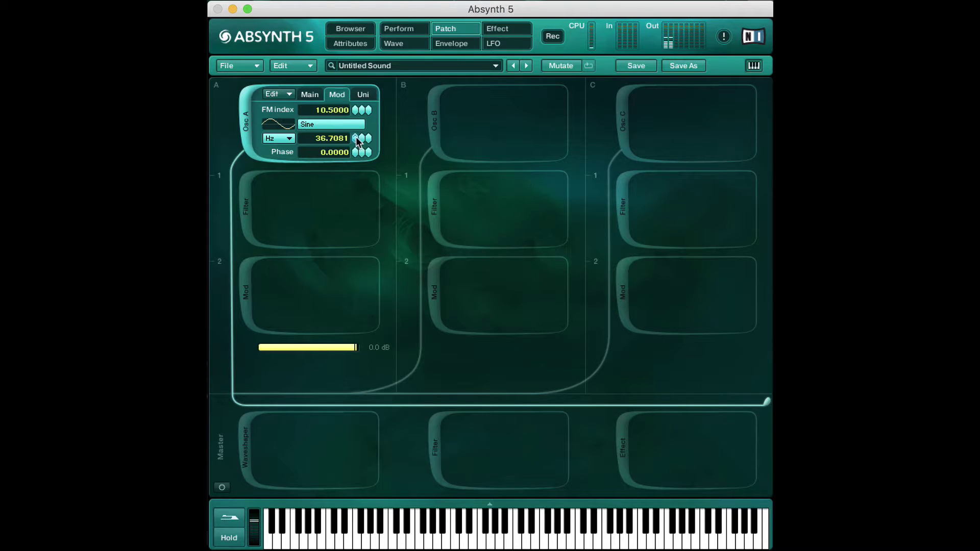
drag(357, 141, 358, 146)
drag(357, 146, 358, 147)
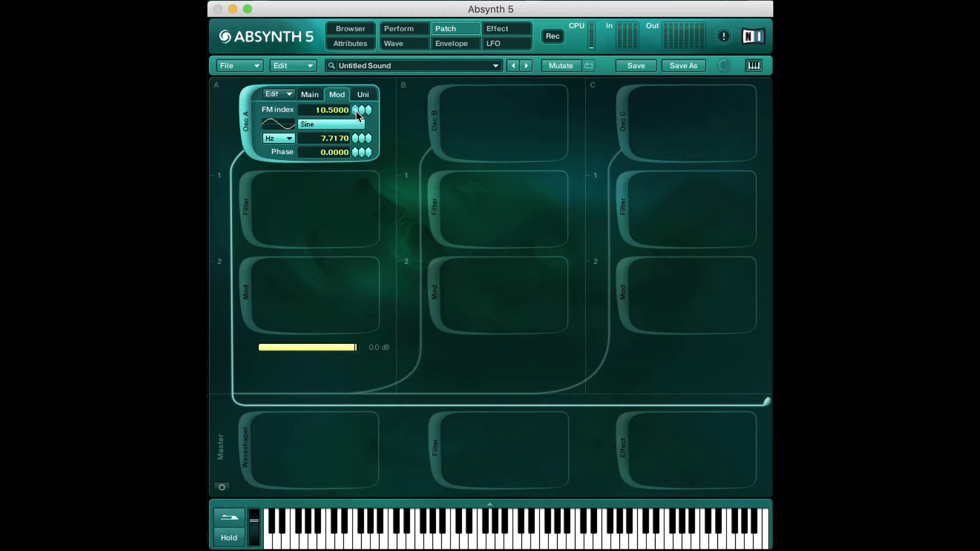
drag(356, 116, 368, 163)
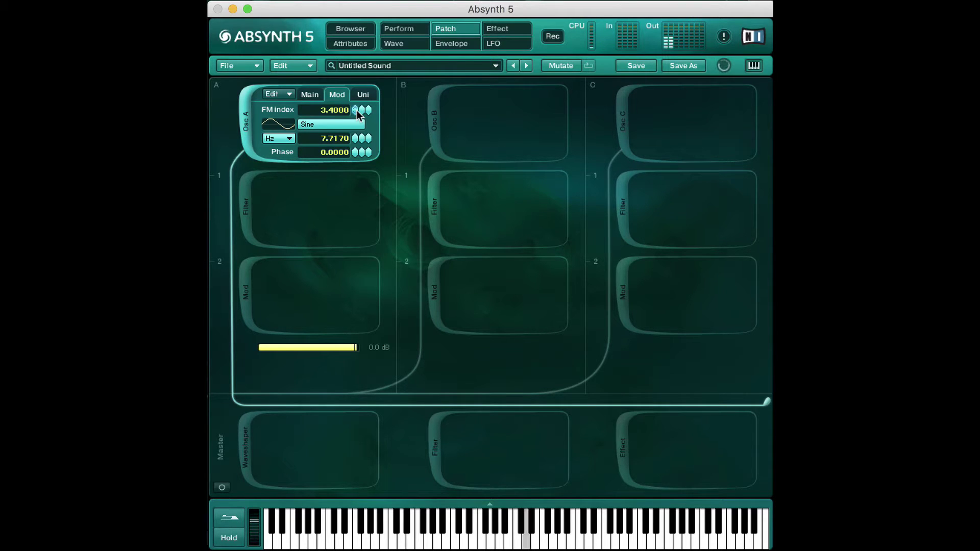
drag(355, 110, 356, 66)
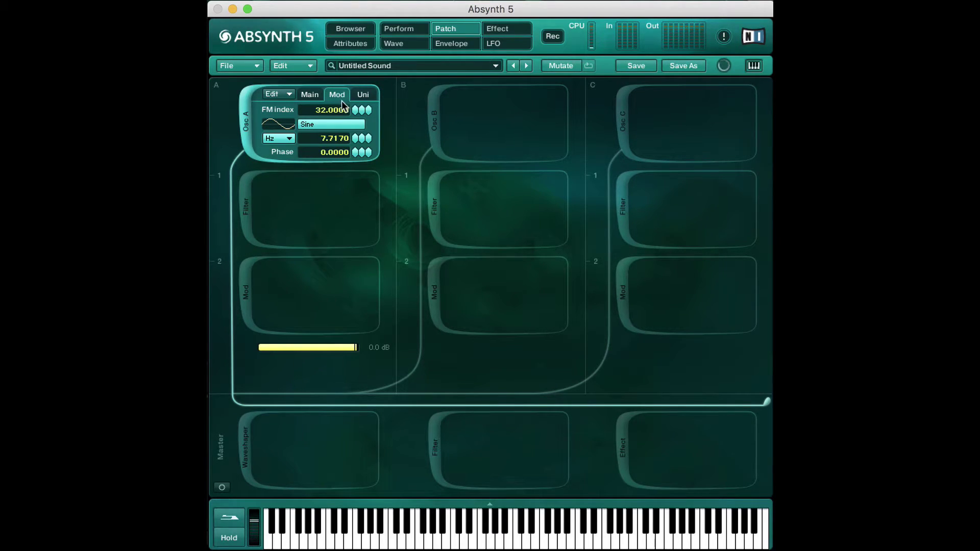
- Change oscillator A's mode from FM to Ringmod on the Main page
click(315, 94)
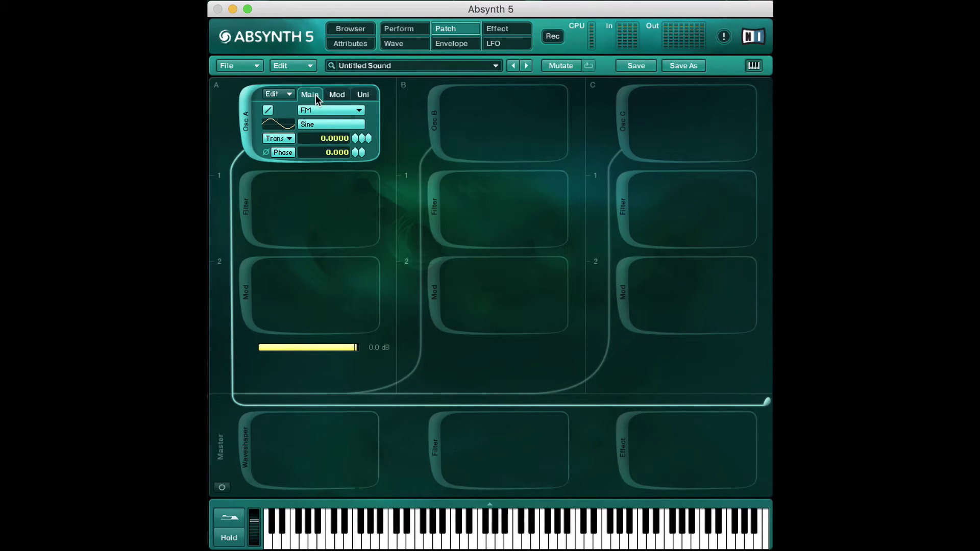
click(346, 110)
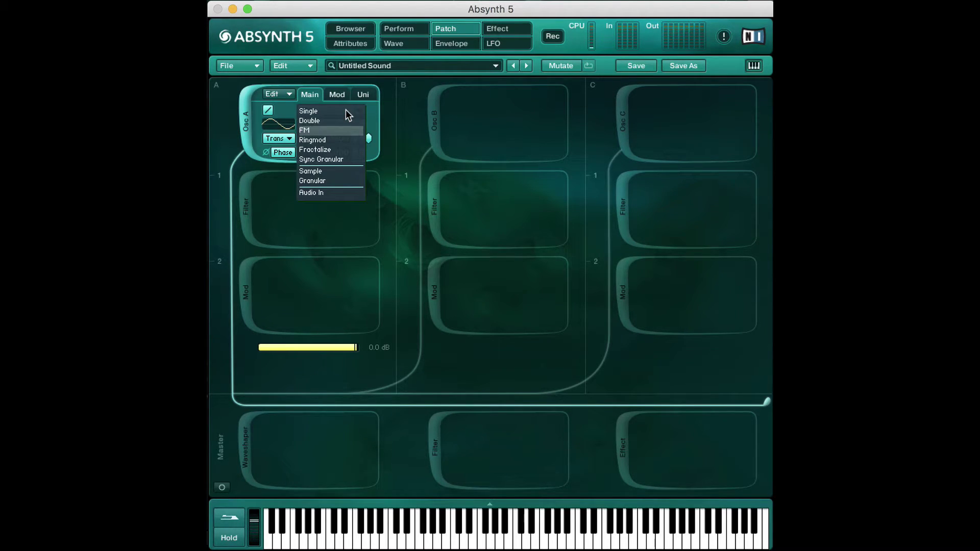
click(341, 139)
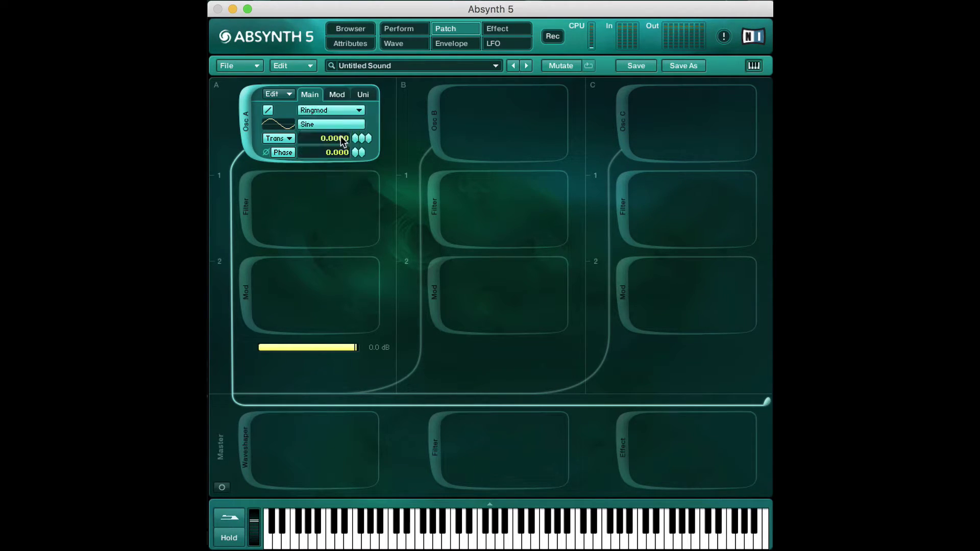
- Set oscillator A's main wave to Organ 1
click(334, 94)
click(319, 94)
click(334, 94)
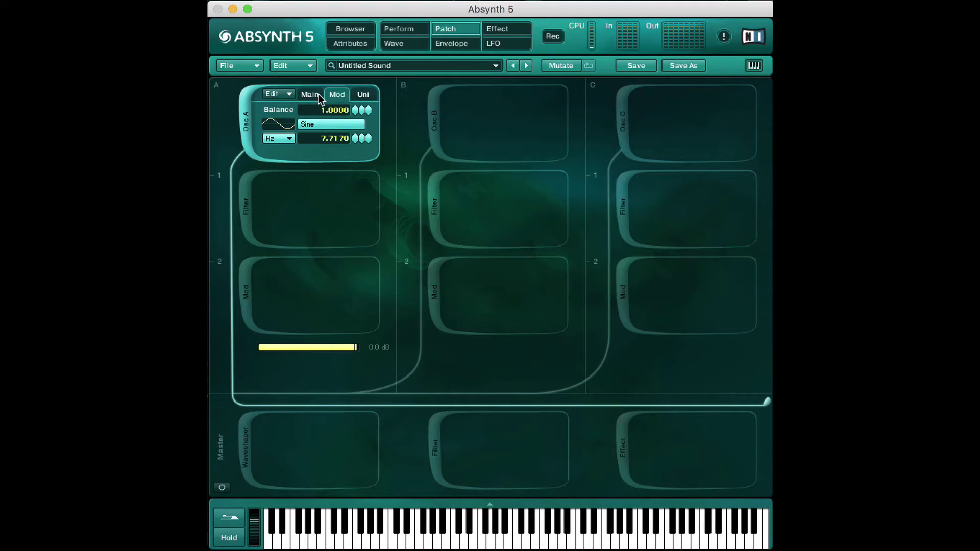
click(317, 94)
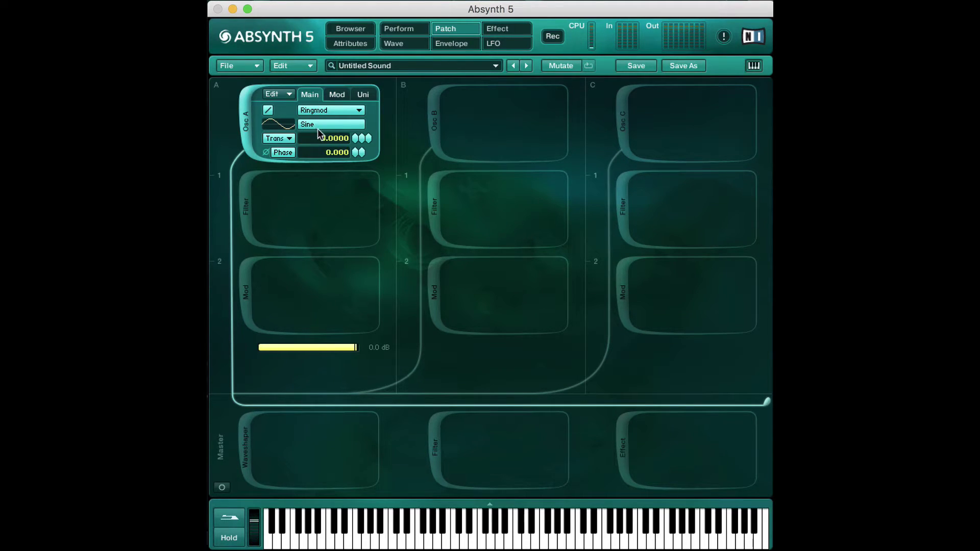
click(316, 123)
click(473, 259)
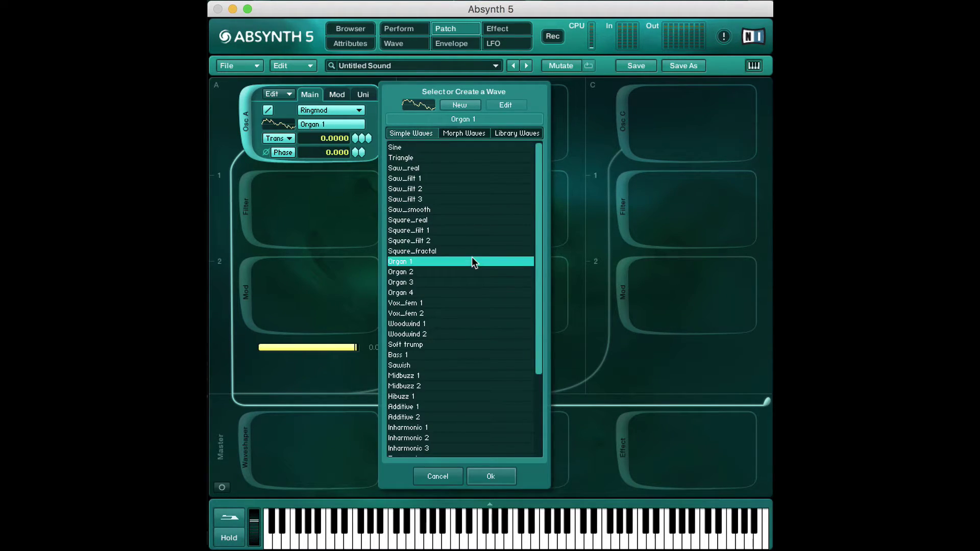
click(500, 479)
- Make the ring-modulation wave the Formantique B morph wave
click(339, 94)
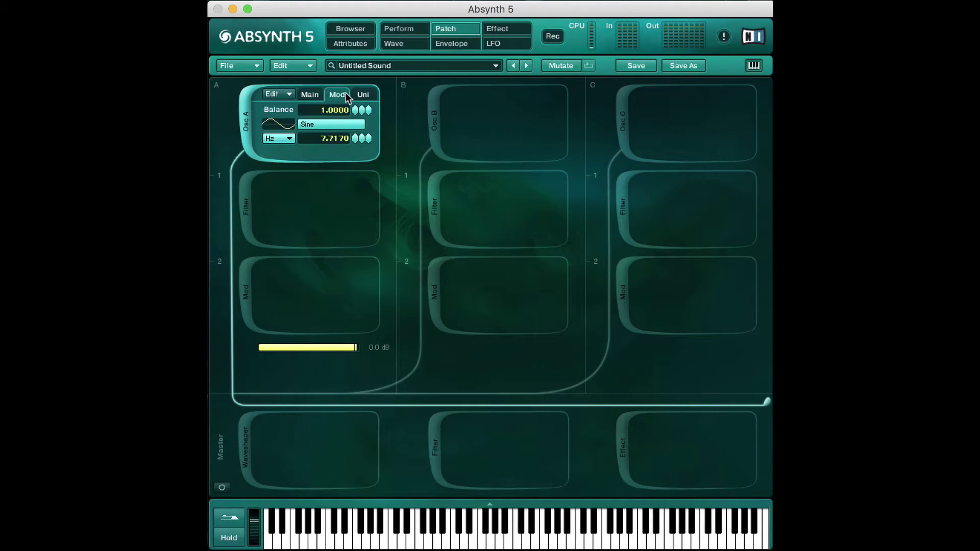
click(333, 125)
click(451, 134)
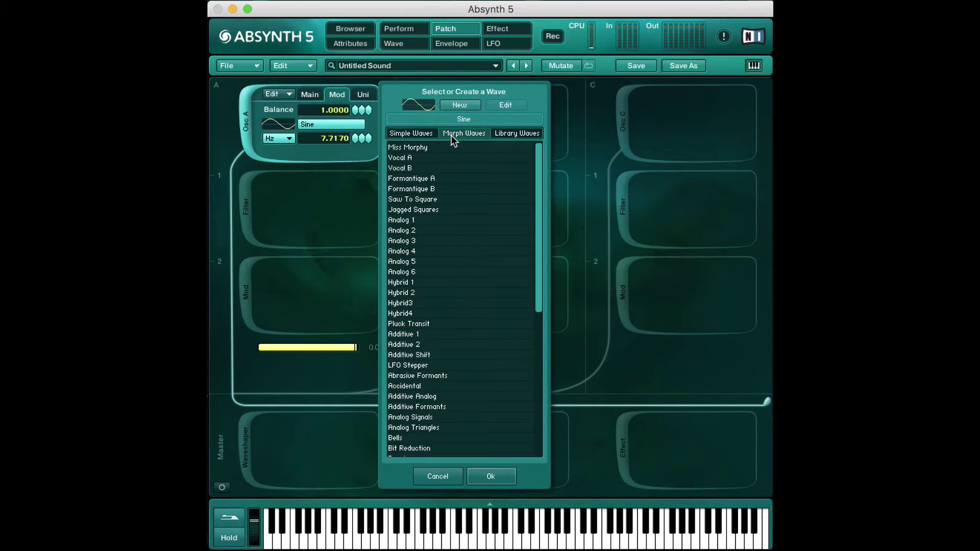
click(443, 191)
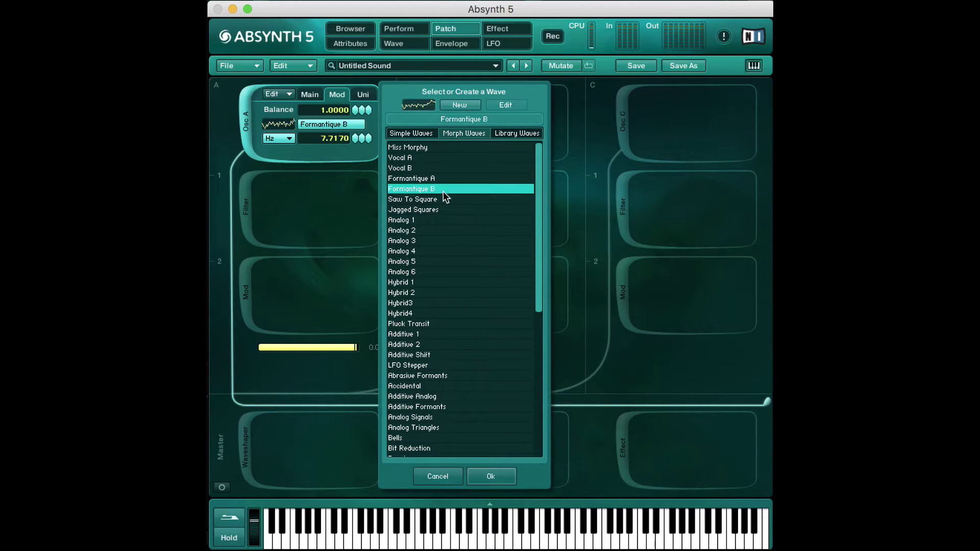
click(509, 477)
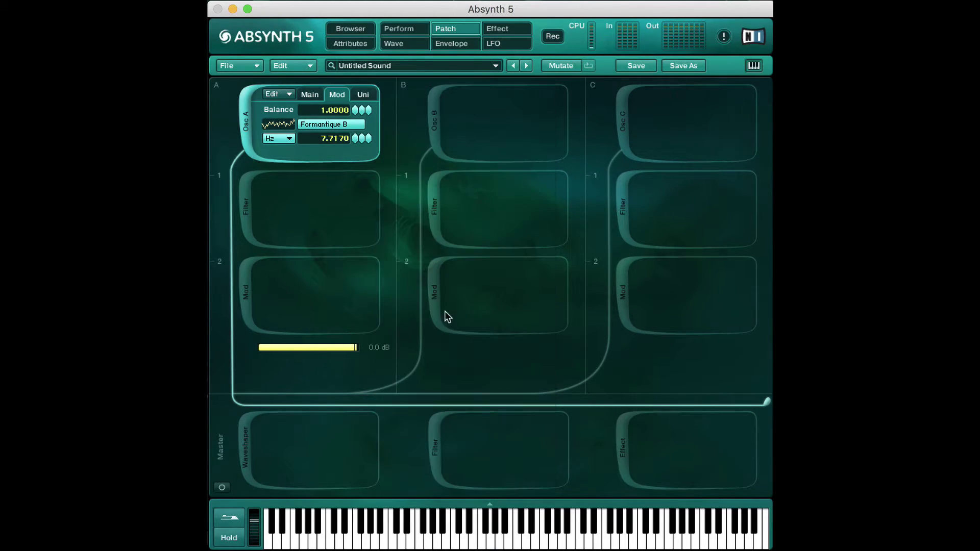
- Lower the modulation Balance to 0 and set the ring-mod frequency to 16.3516 Hz
click(308, 96)
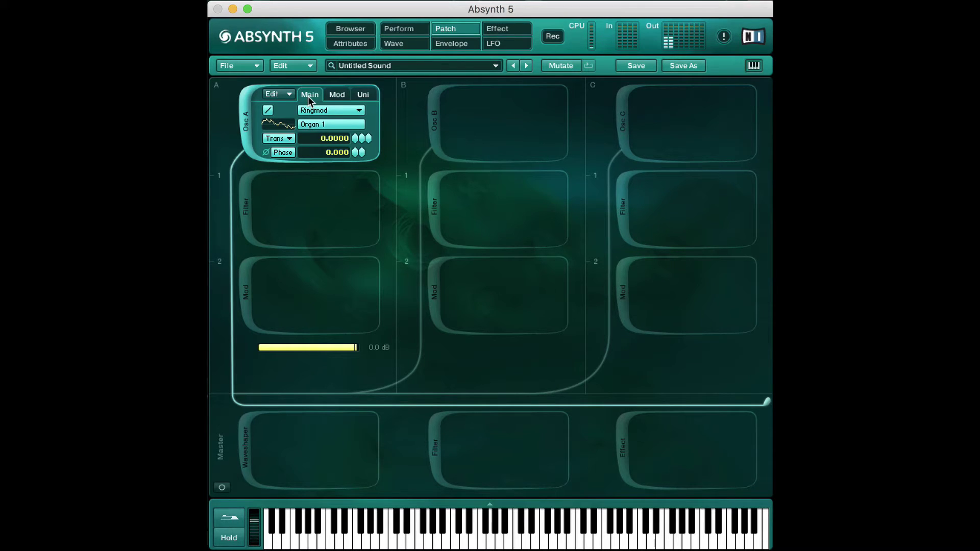
click(340, 93)
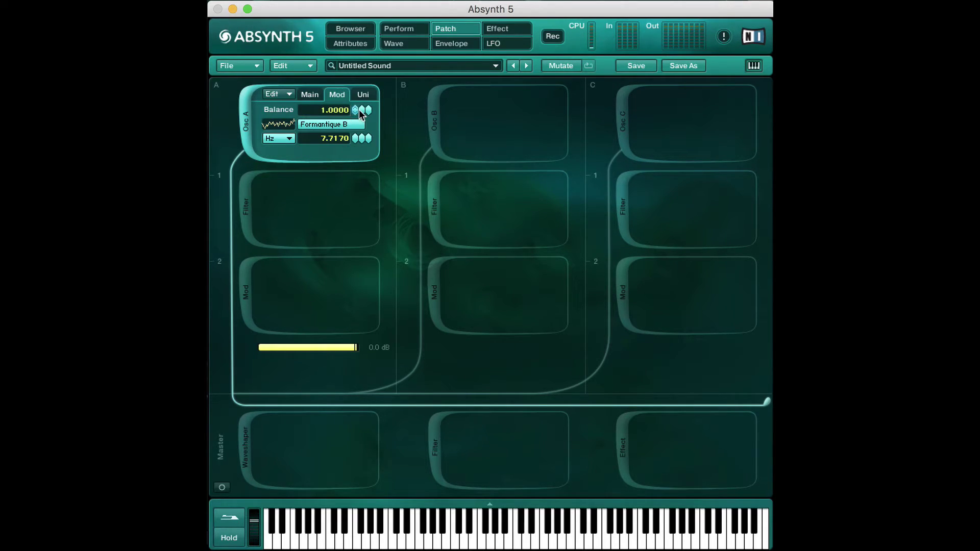
drag(351, 112, 360, 205)
mouse_move(355, 138)
mouse_down()
mouse_move(357, 99)
mouse_move(356, 128)
mouse_up()
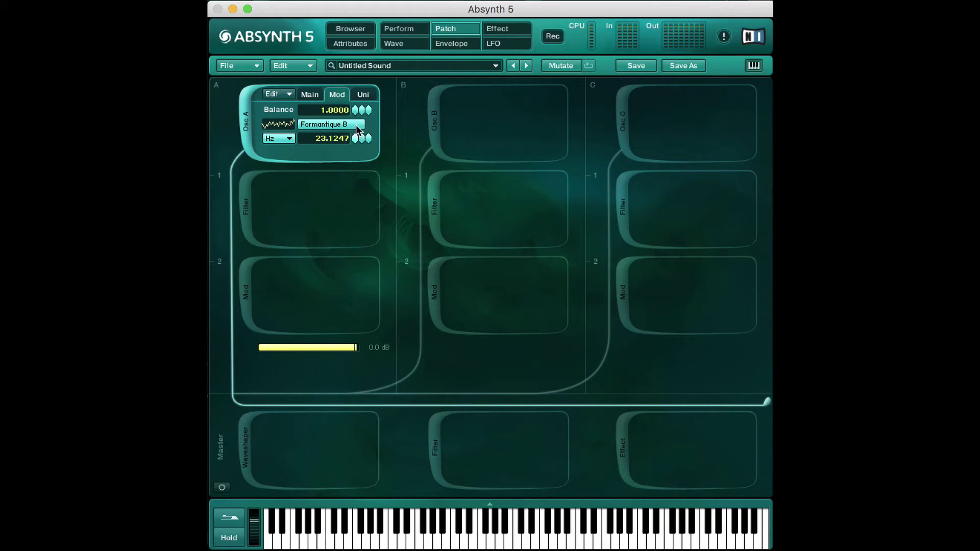
click(320, 94)
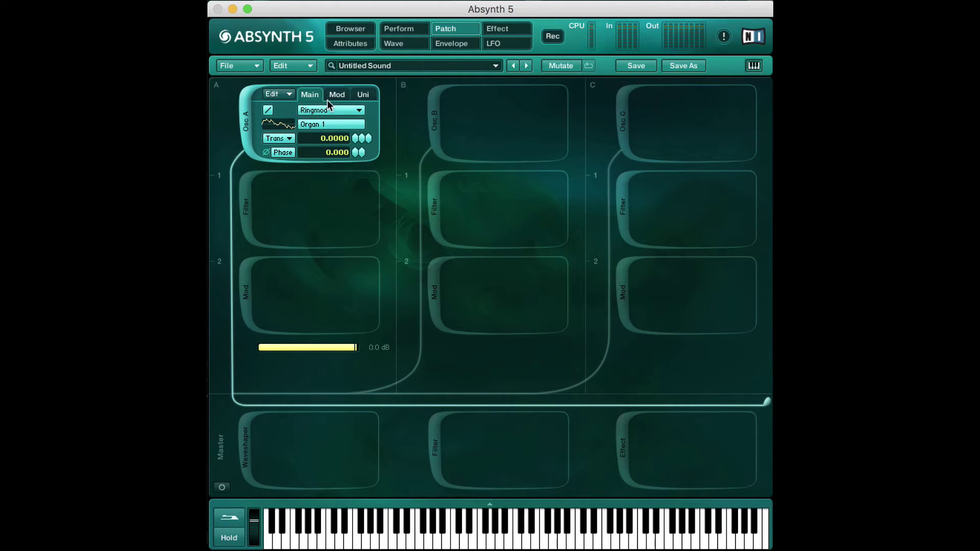
click(332, 97)
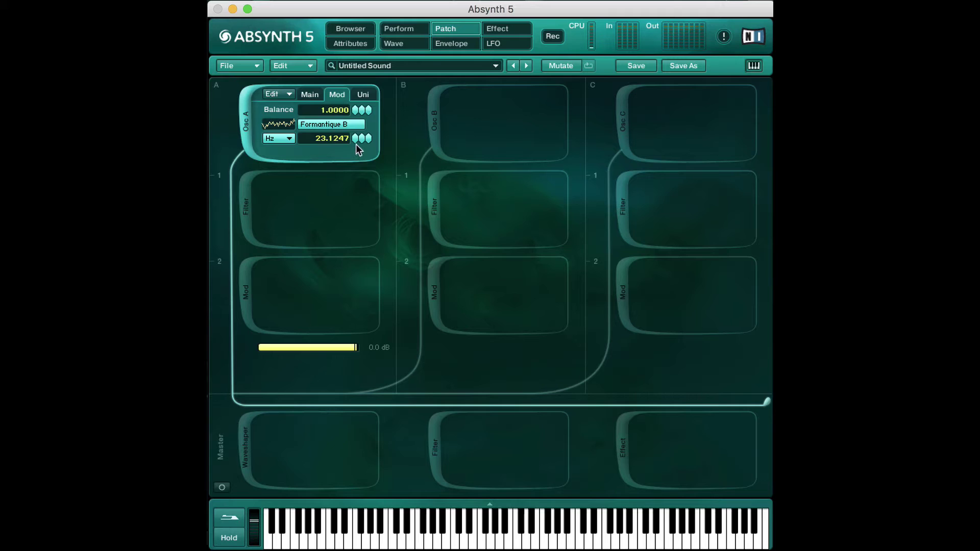
drag(356, 139, 354, 110)
- Switch oscillator A from Ringmod to Fractalize mode
click(314, 96)
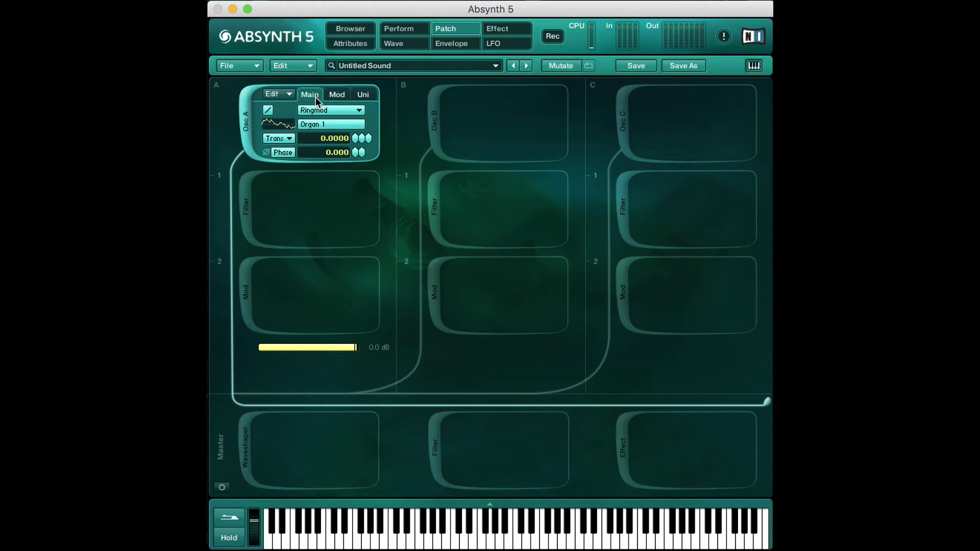
click(344, 111)
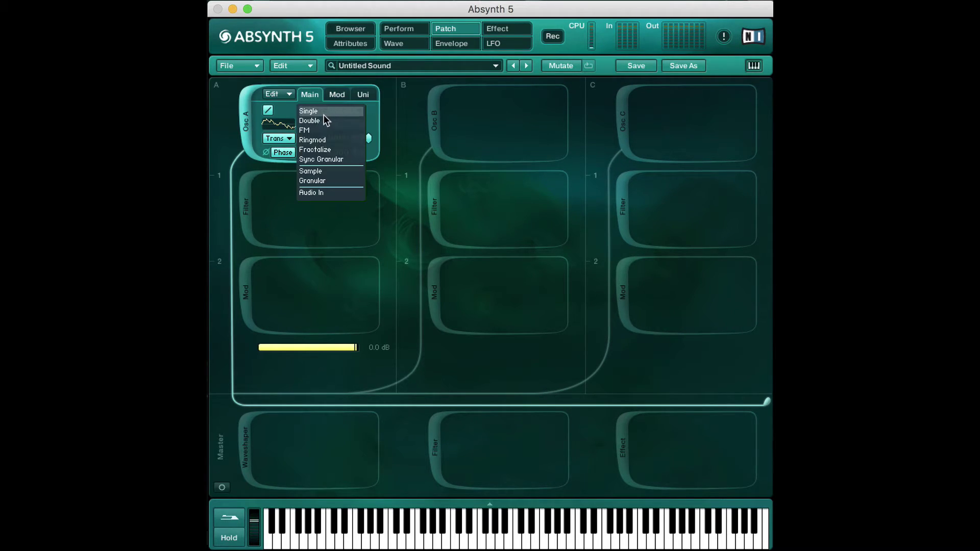
click(335, 150)
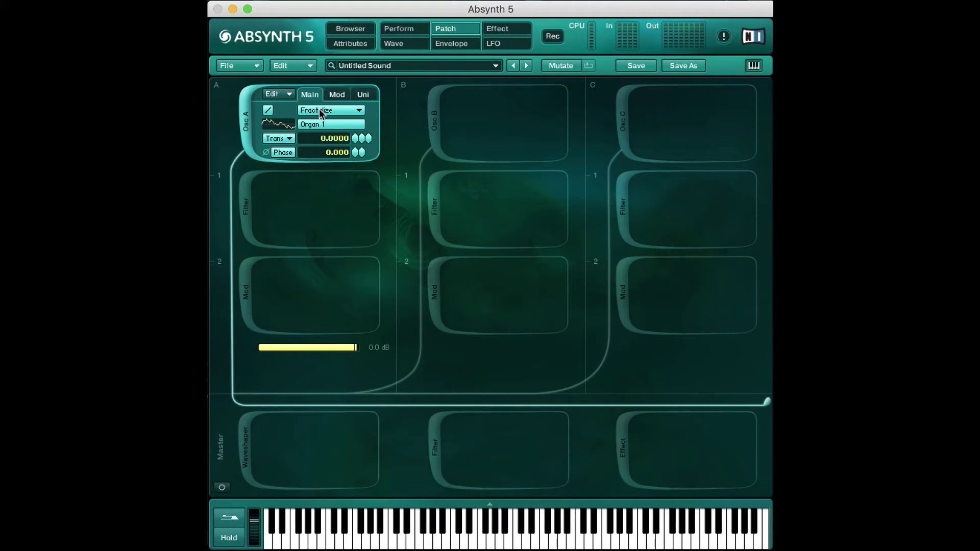
- Replace the Organ 1 wave with Sine from the Simple Waves collection
click(310, 127)
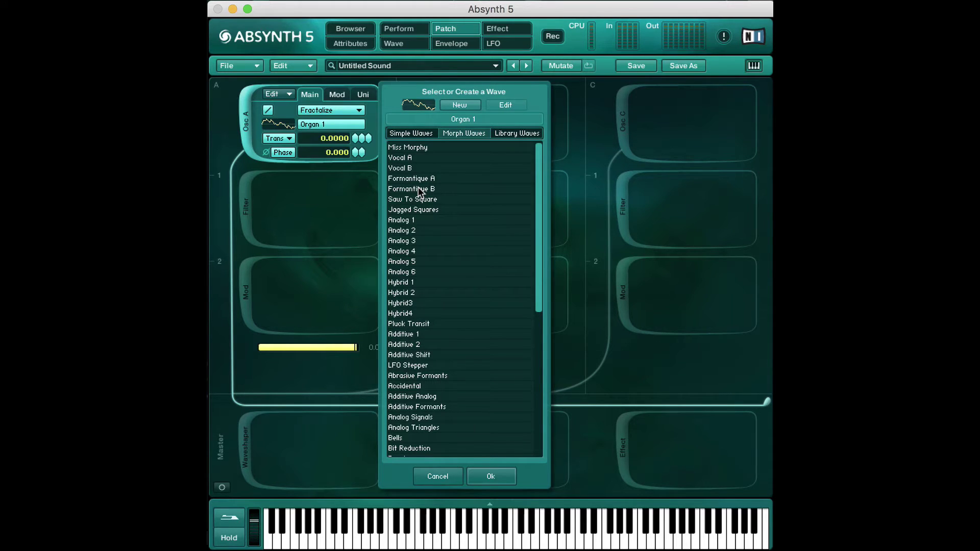
click(421, 134)
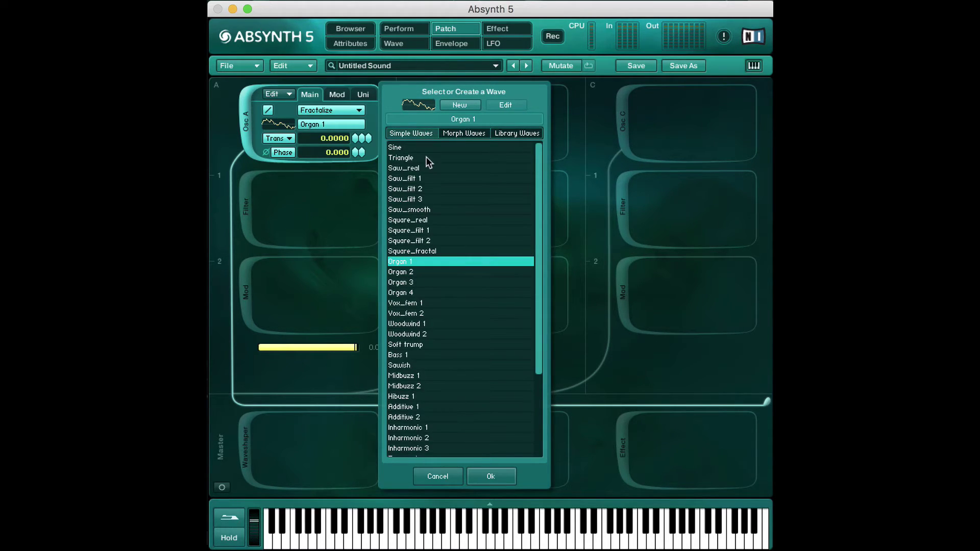
click(425, 146)
click(500, 476)
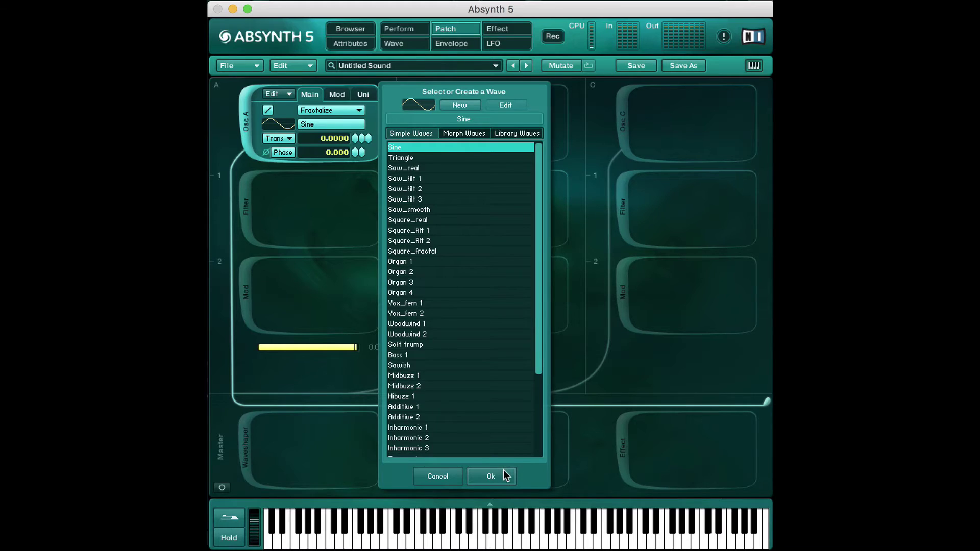
- Set oscillator A's fractal Iterations to 7 on the Mod page
click(346, 97)
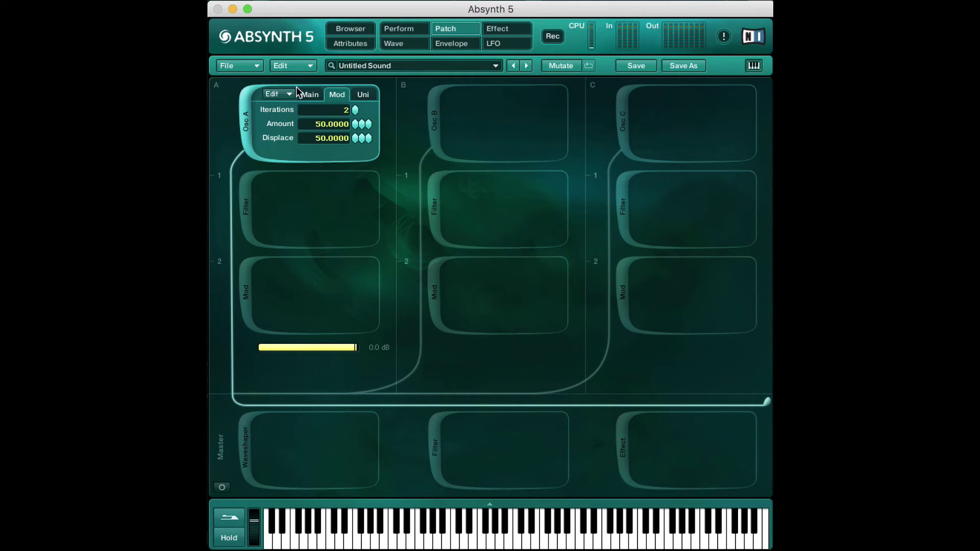
click(312, 94)
click(335, 100)
drag(356, 110, 350, 87)
drag(355, 110, 308, 84)
- Set the fractal Amount to 70 and Displace to 100
drag(356, 125, 365, 78)
drag(351, 166, 354, 160)
drag(362, 124, 359, 131)
drag(360, 128, 361, 124)
drag(356, 139, 354, 83)
drag(360, 140, 357, 109)
- On the Uni page, set unison Trans to 24.0000 and Rand to 72.0000
click(361, 95)
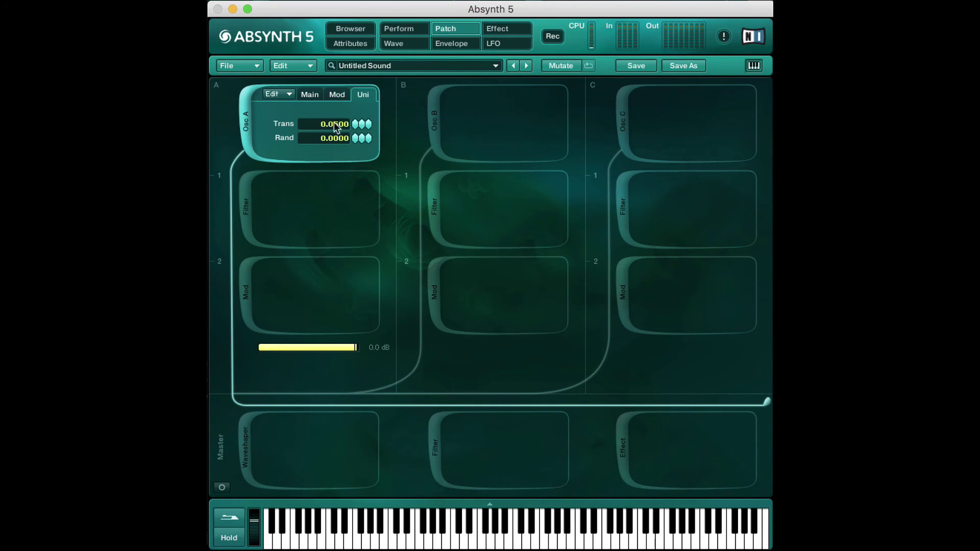
click(337, 95)
click(365, 96)
click(341, 99)
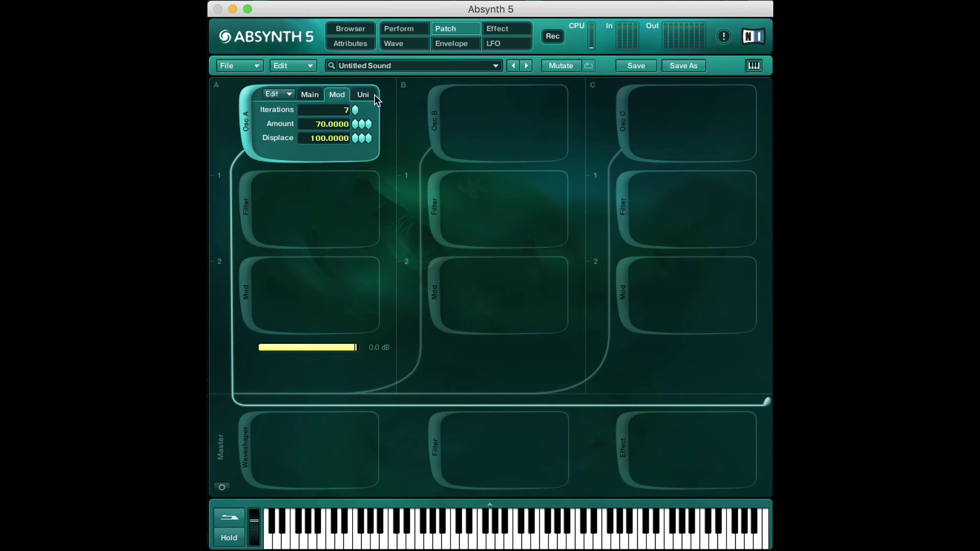
click(363, 96)
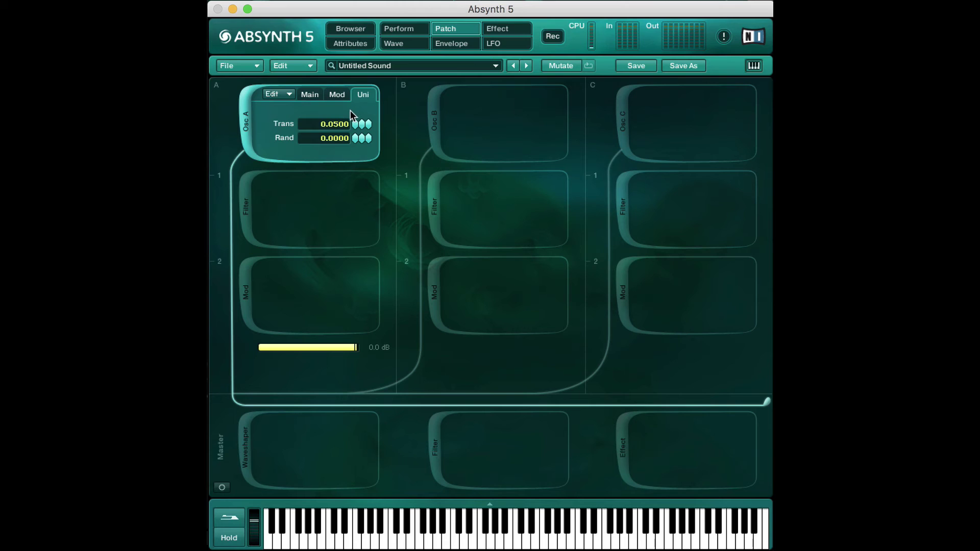
drag(355, 128, 355, 101)
click(360, 124)
click(359, 124)
click(359, 124)
drag(359, 124, 359, 107)
drag(358, 136, 359, 134)
drag(358, 138, 348, 59)
- Show oscillator A's Main page, leaving the mode on Fractalize with a Sine wave
click(341, 94)
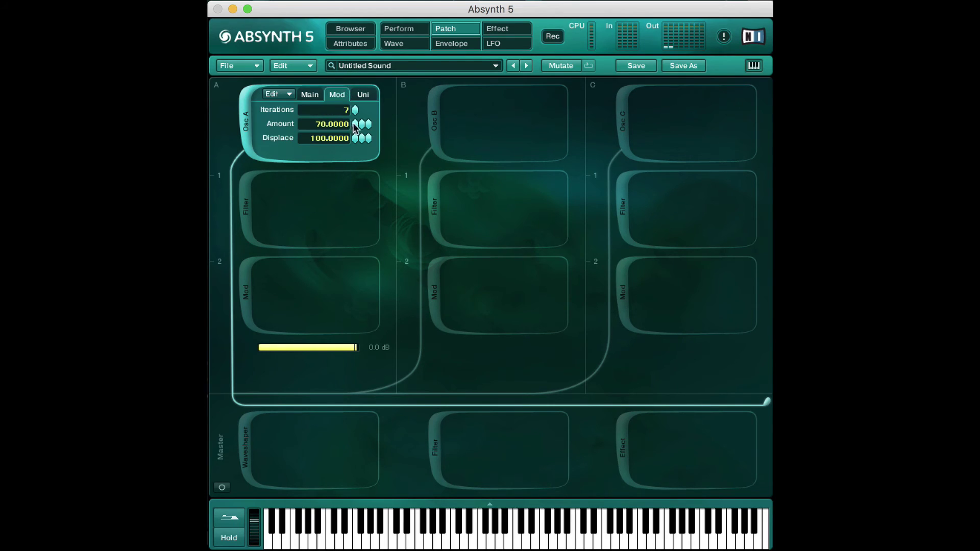
click(361, 97)
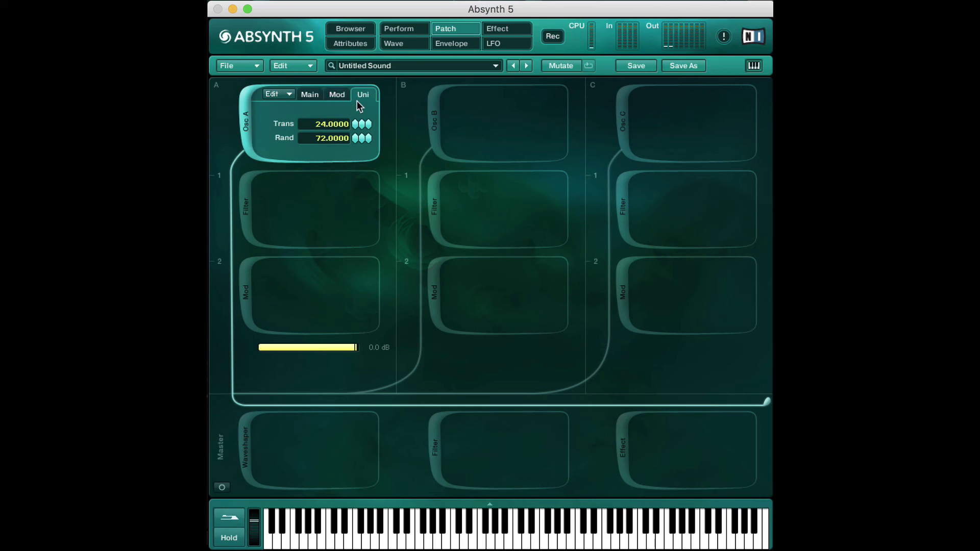
click(307, 91)
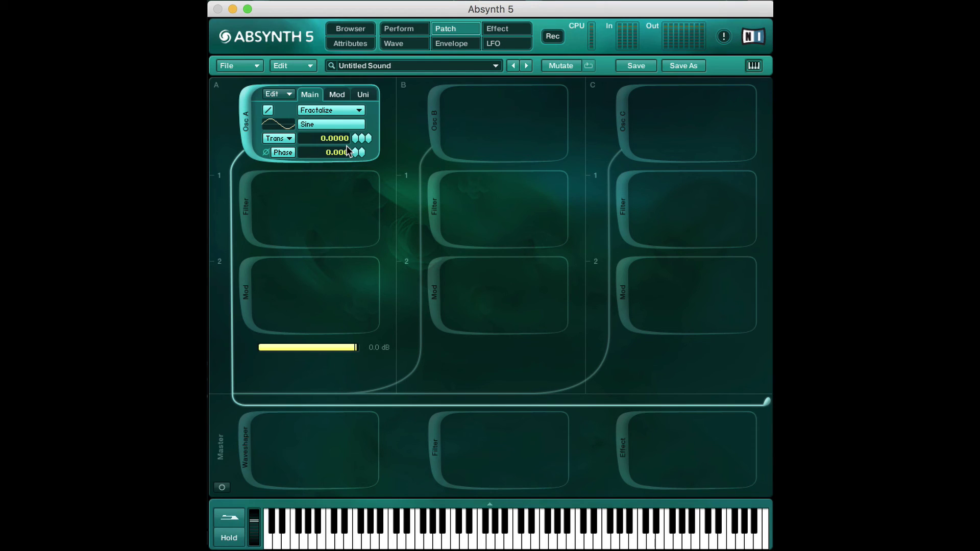
click(354, 104)
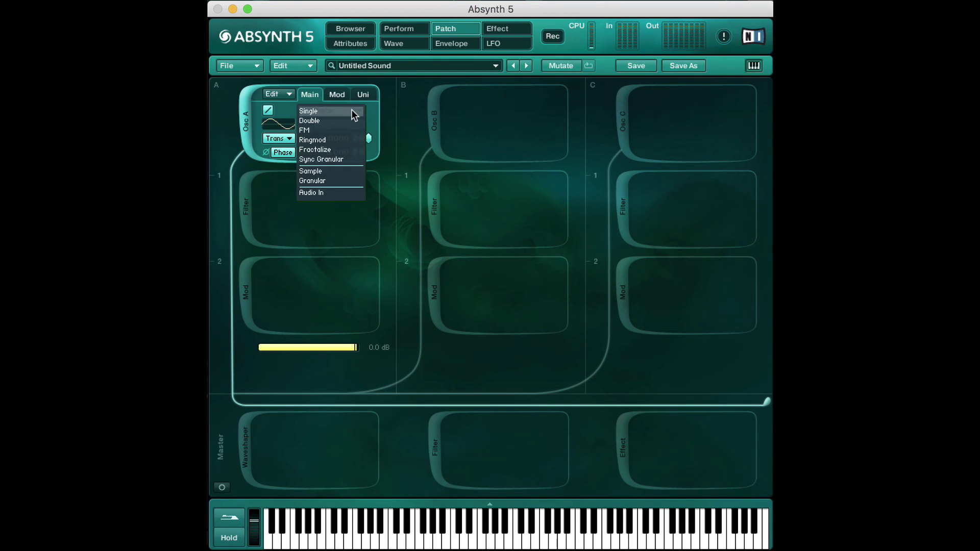
click(328, 215)
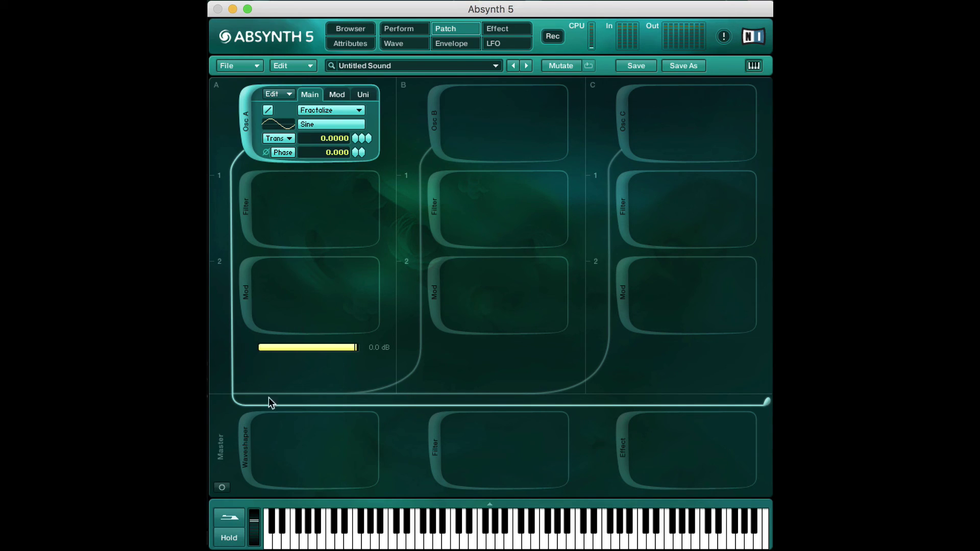